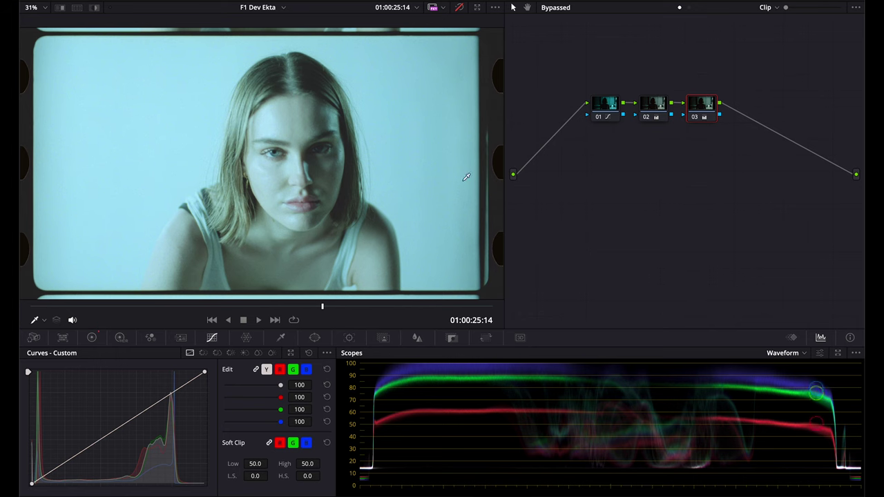
Step: Re-enable the grade, jump to the Marker 2 clip, and inspect nodes 03, 04 and 06
key(shift+d)
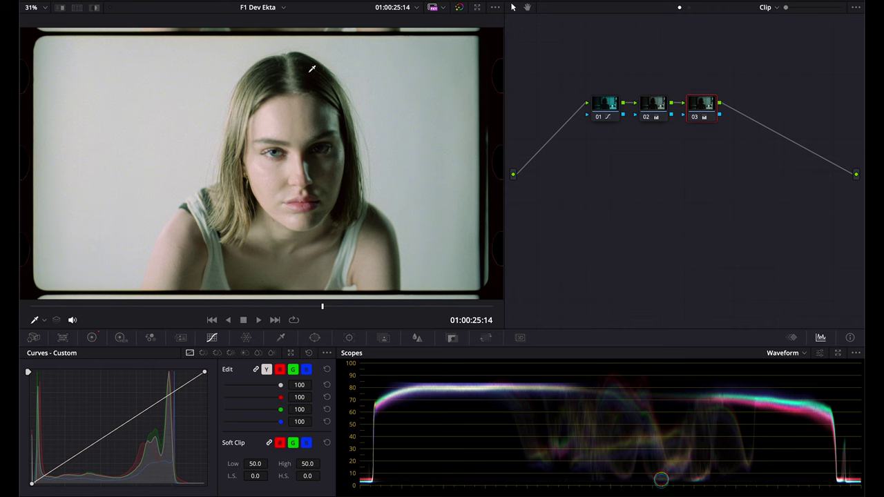
key(shift+Down)
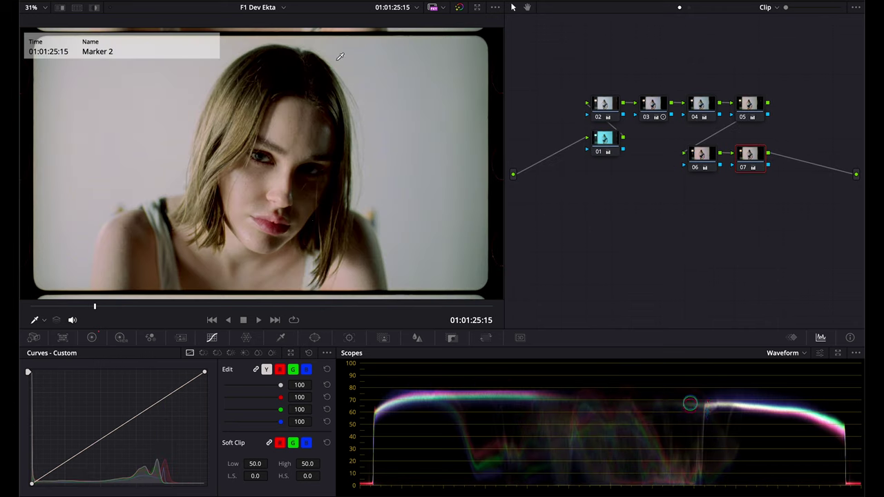
key(Right)
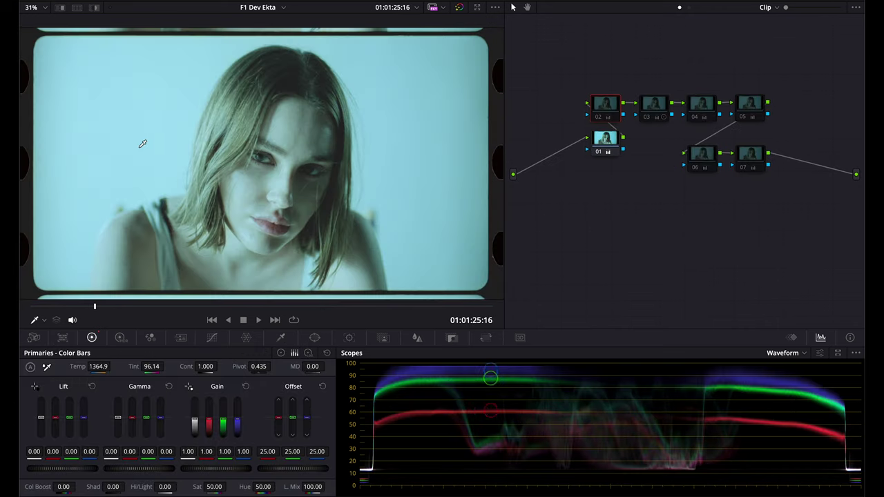
click(659, 110)
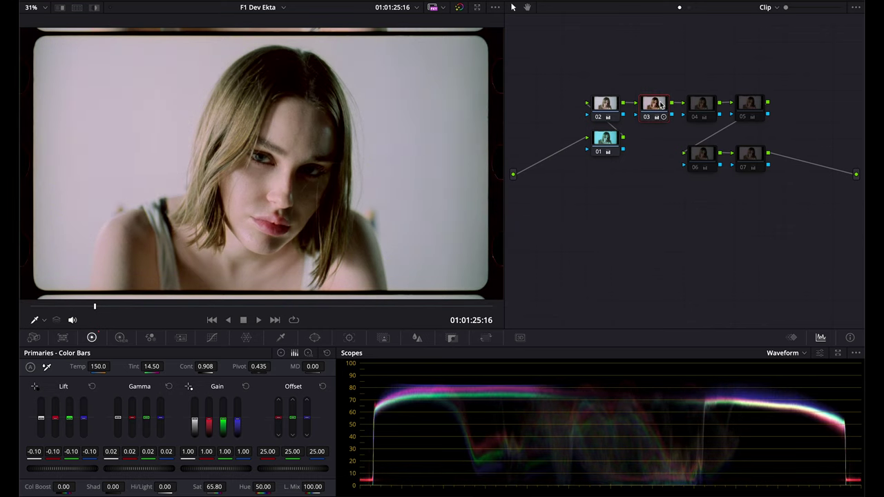
click(699, 105)
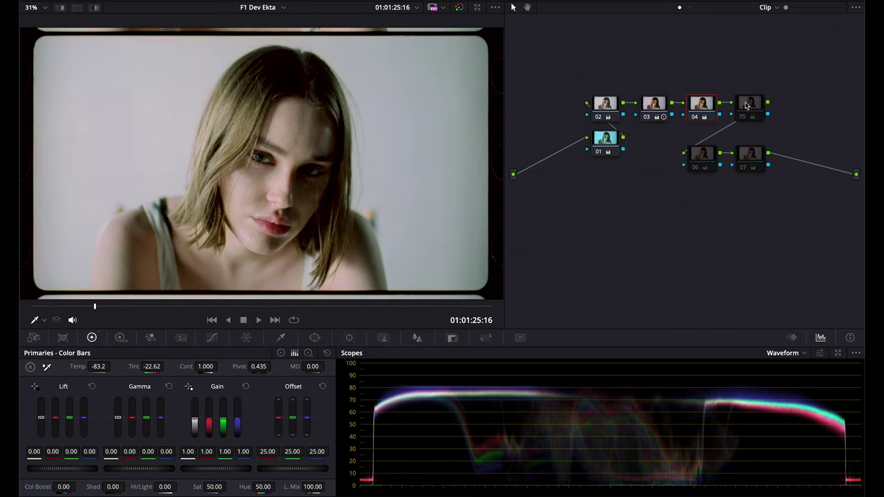
click(705, 161)
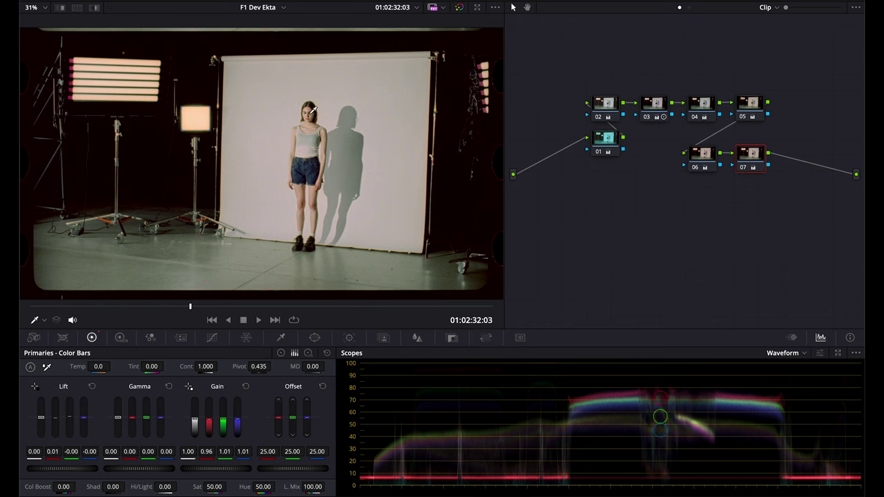
Step: Play the graded studio clip forward and in reverse, stopping on the silhouette frame
click(259, 316)
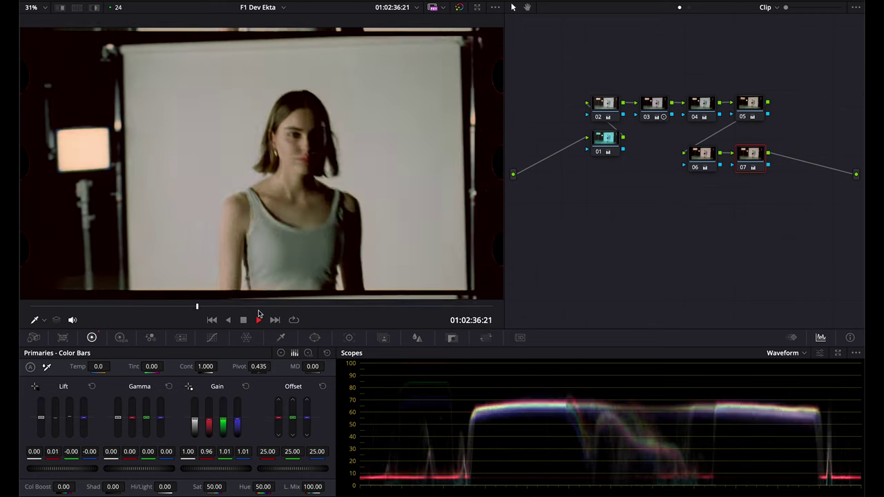
key(j)
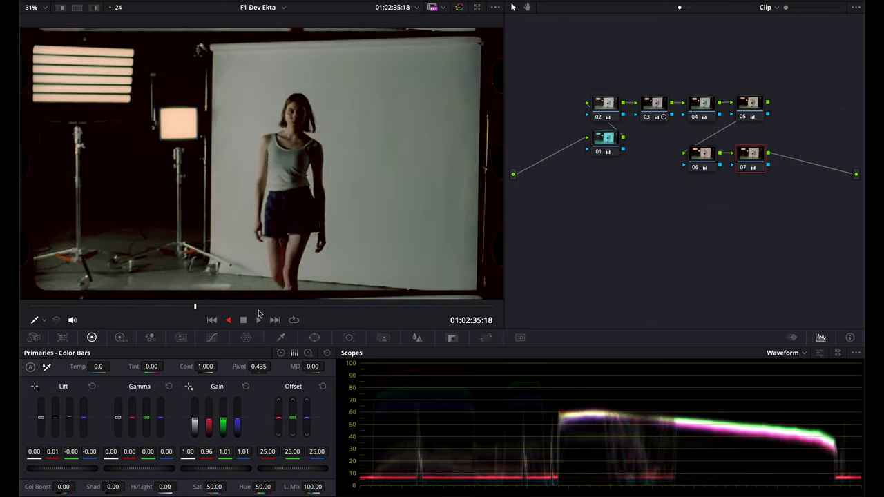
click(259, 319)
key(space)
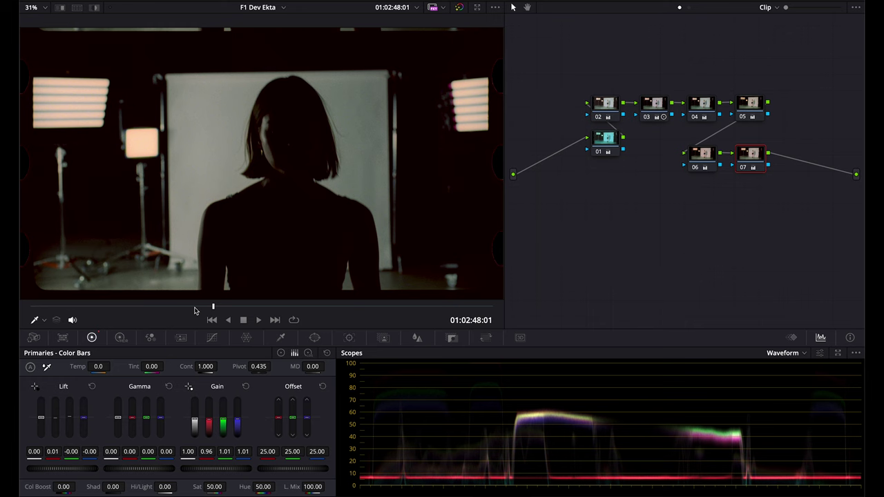
Step: Compare the grade against the raw scan, then jump to the Marker 4 clip with grading active
key(shift+d)
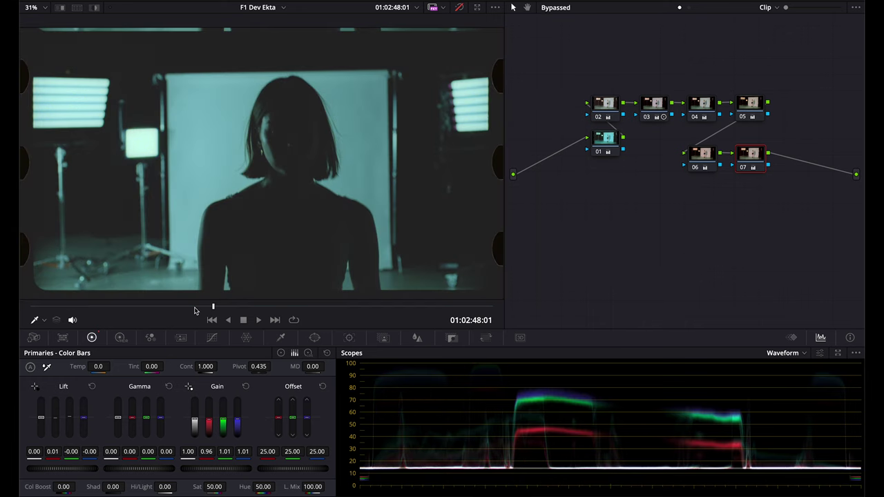
key(shift+d)
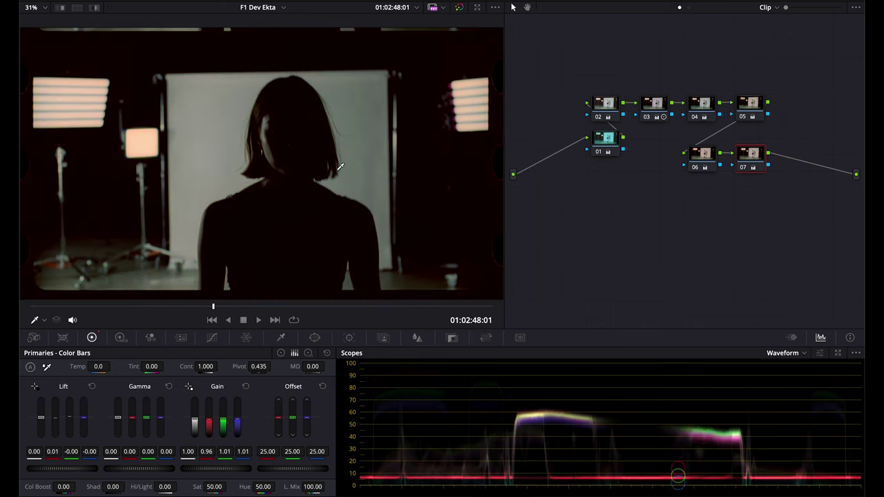
key(shift+d)
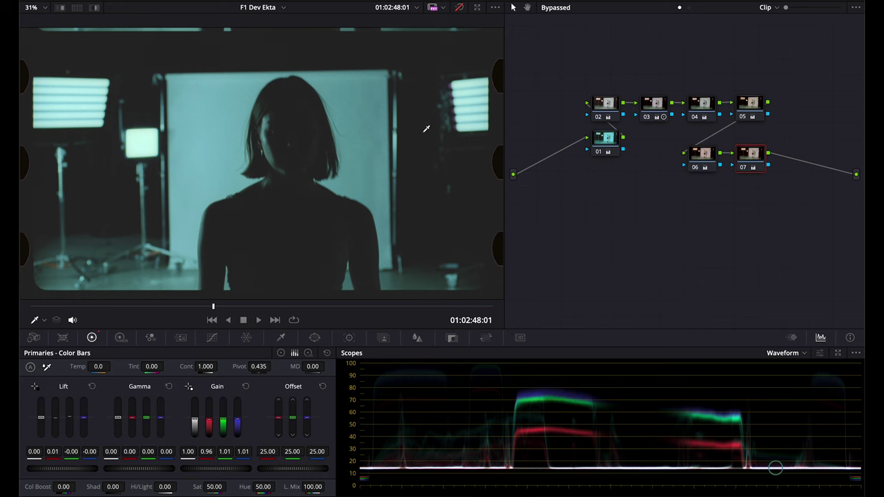
key(shift+Down)
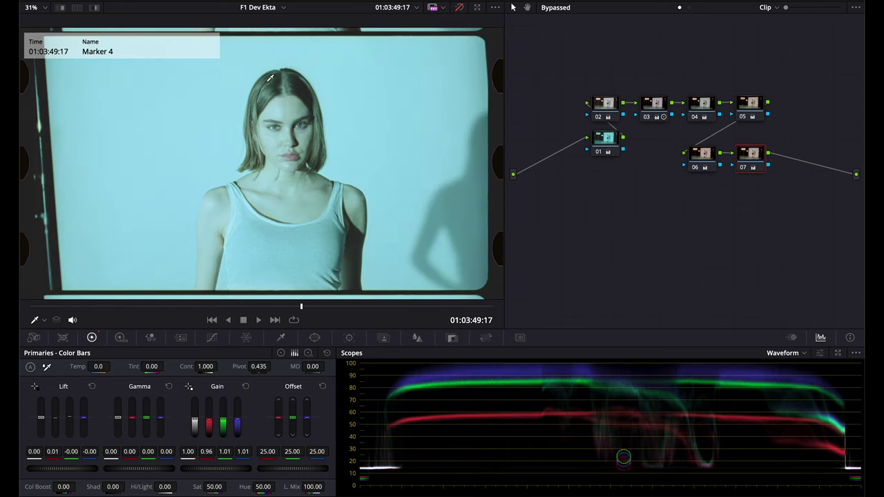
key(shift+d)
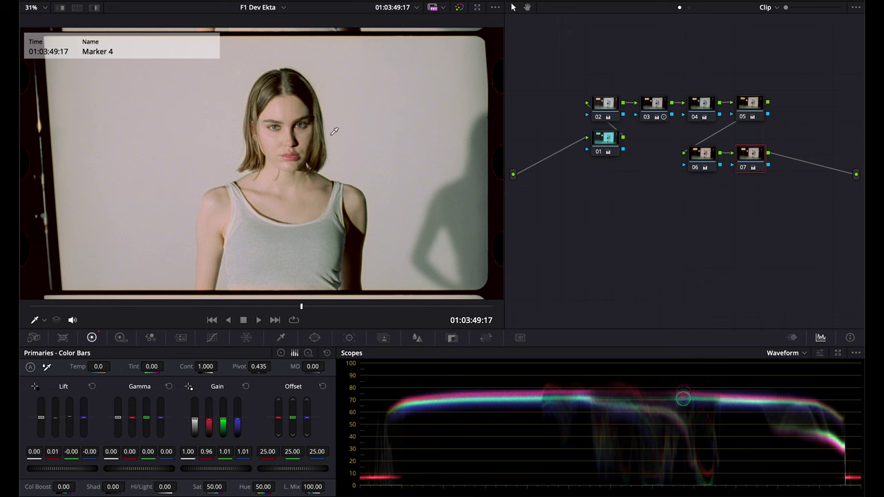
Step: Start a fresh grading version, neutralise the backdrop's cyan cast, and add a second node
key(ctrl+y)
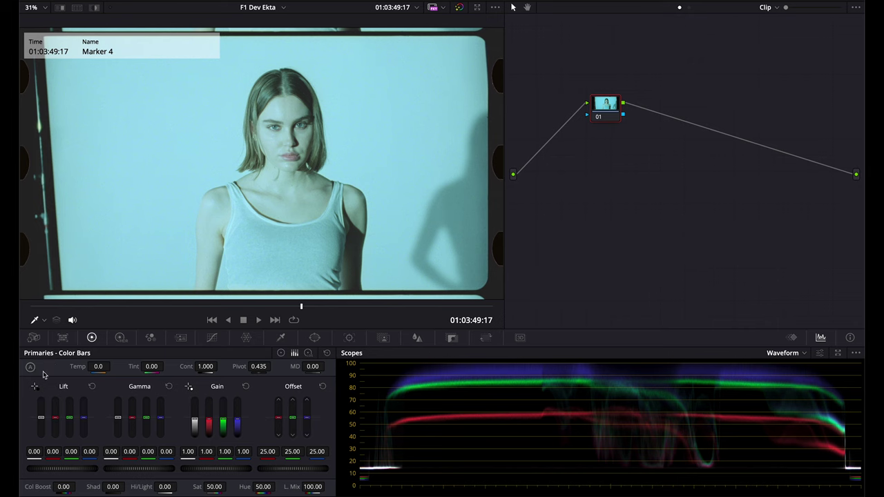
click(208, 124)
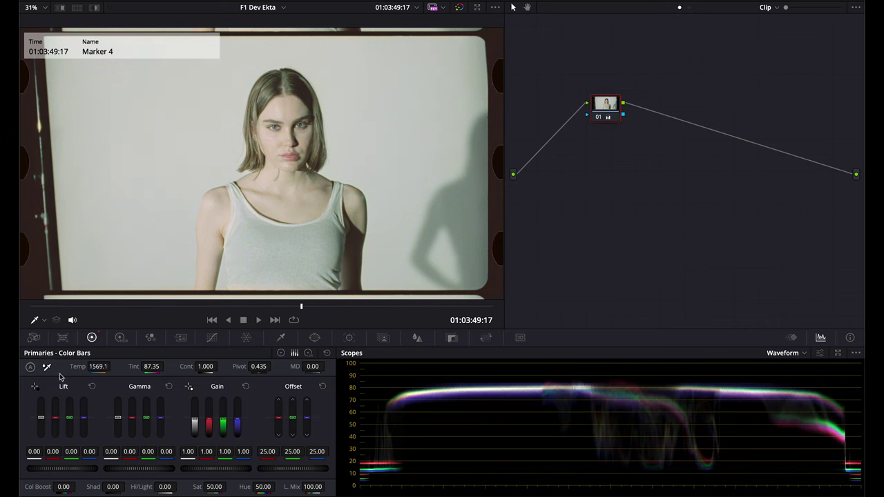
key(alt+s)
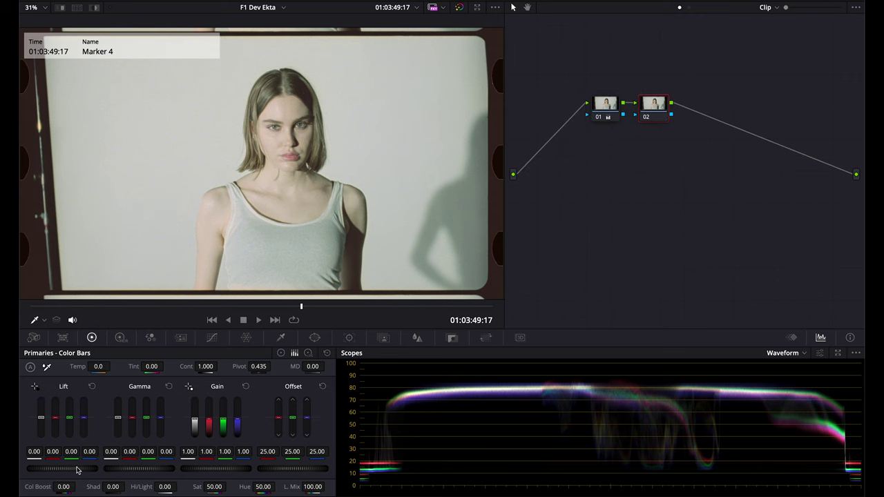
Step: On node 02, lower shadows and highlights, ease gain to 0.96, and raise saturation
drag(36, 468, 24, 468)
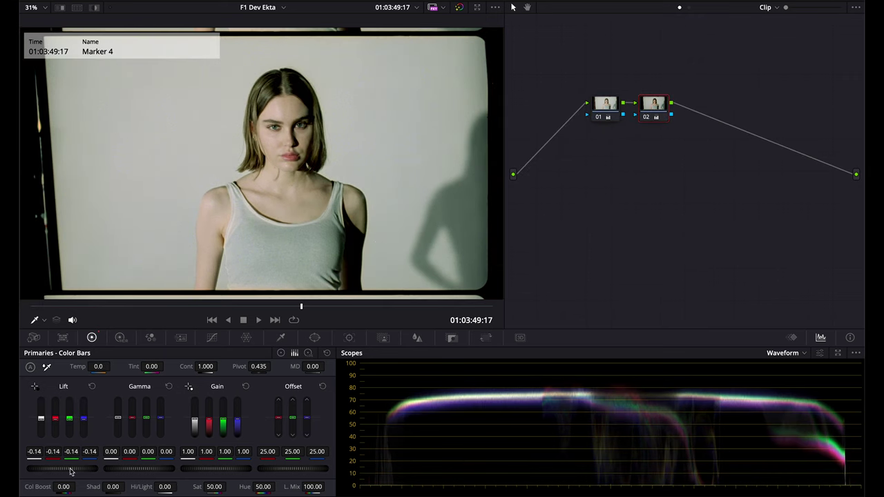
drag(141, 468, 144, 468)
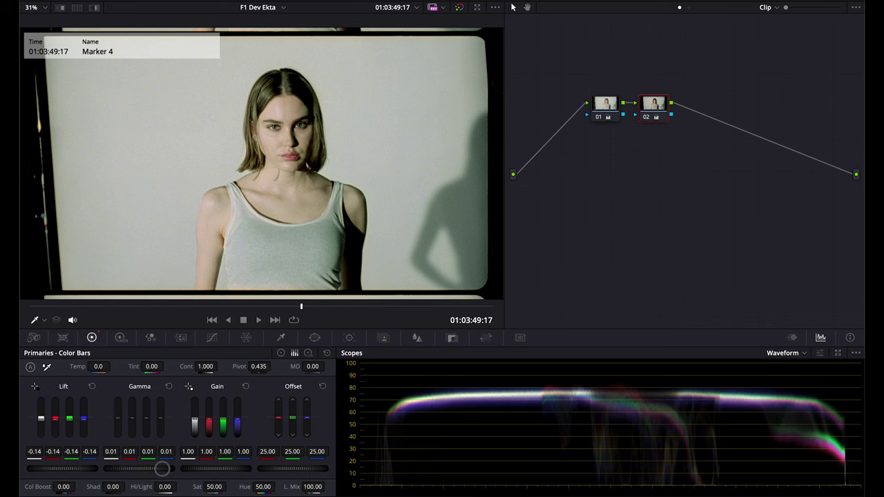
drag(211, 468, 241, 472)
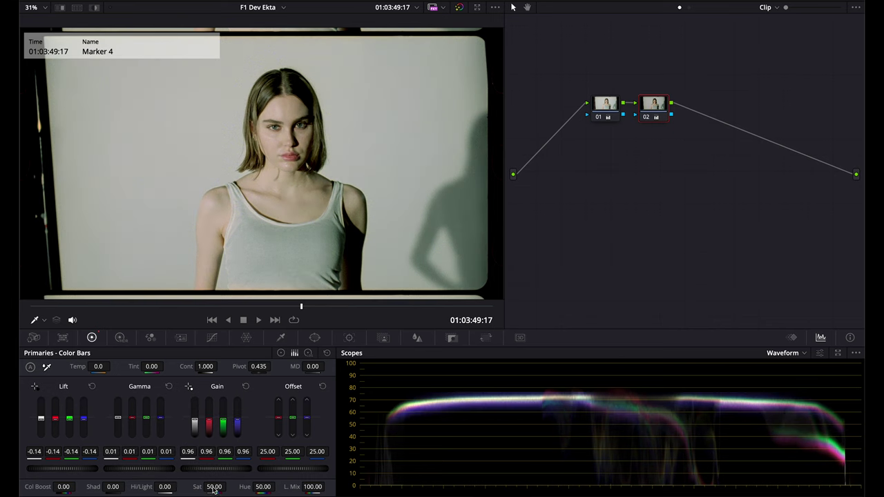
drag(213, 486, 234, 483)
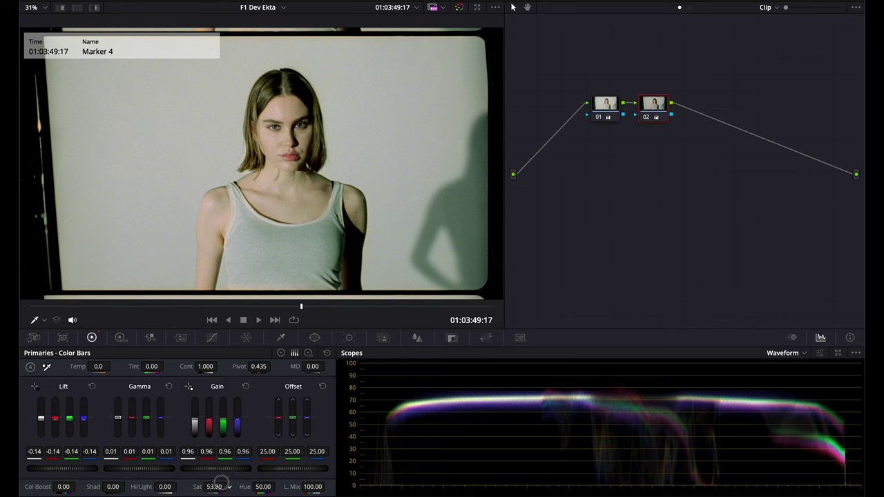
Step: Add a third serial node, review the clip full screen, and pull green gamma to -0.03
key(alt+s)
key(ctrl+f)
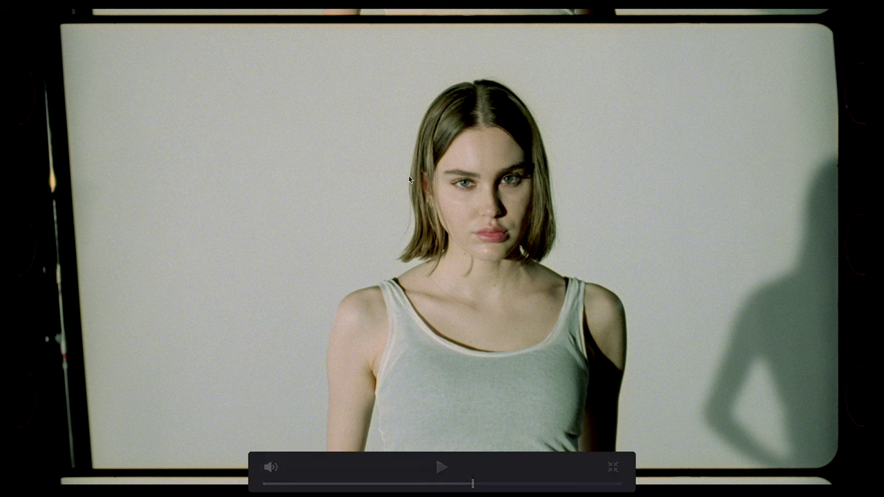
key(space)
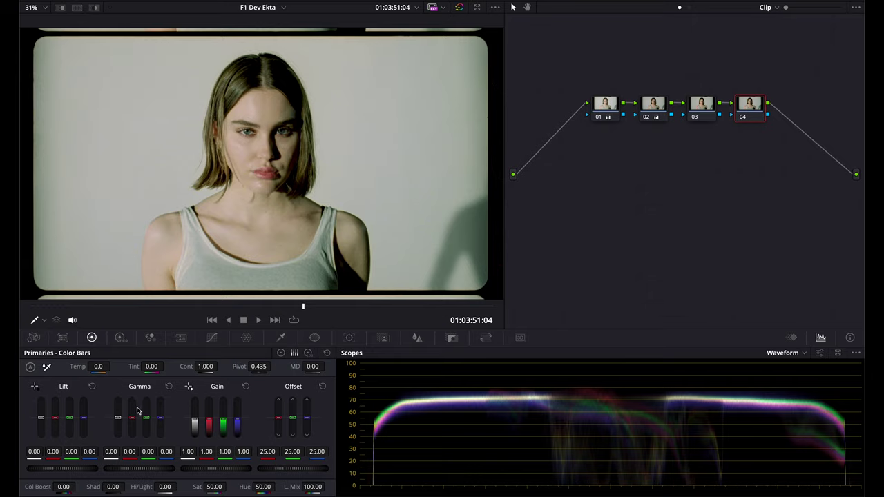
drag(147, 417, 147, 420)
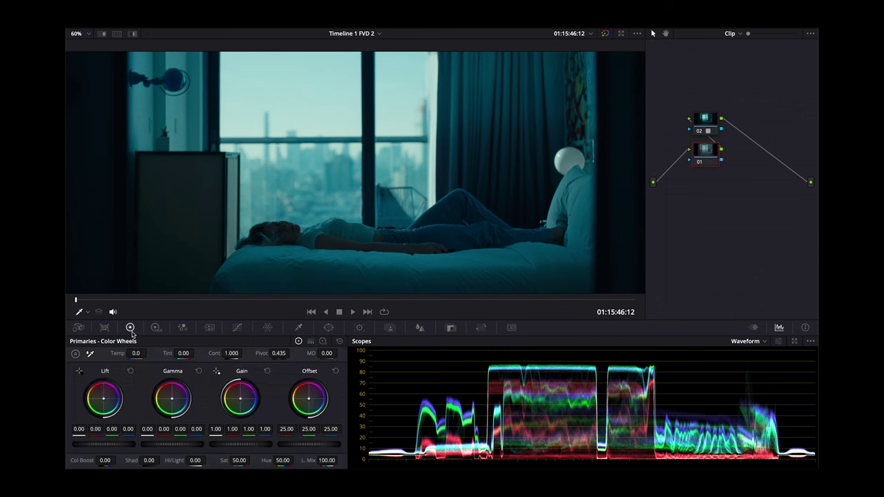
Step: Warm the teal bedroom shot toward neutral with Temp and Tint, and lift shadows with curves
drag(135, 352, 194, 350)
key(alt+s)
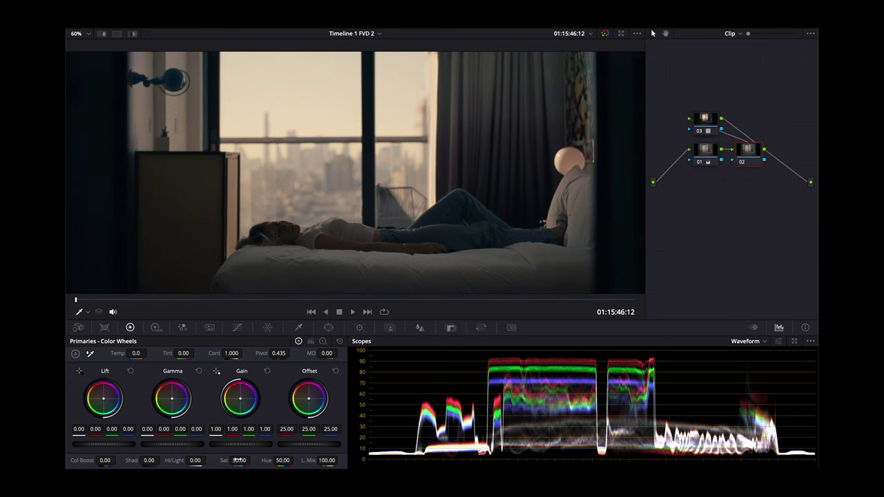
key(shift+semicolon)
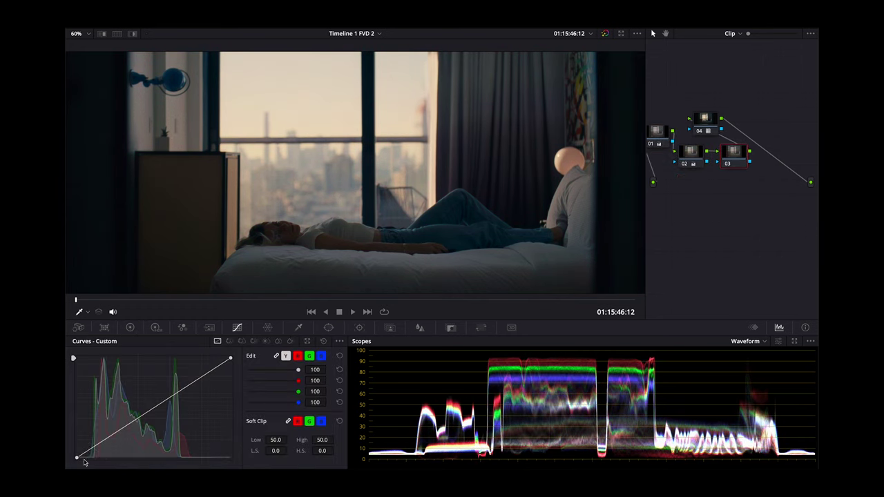
drag(83, 454, 88, 443)
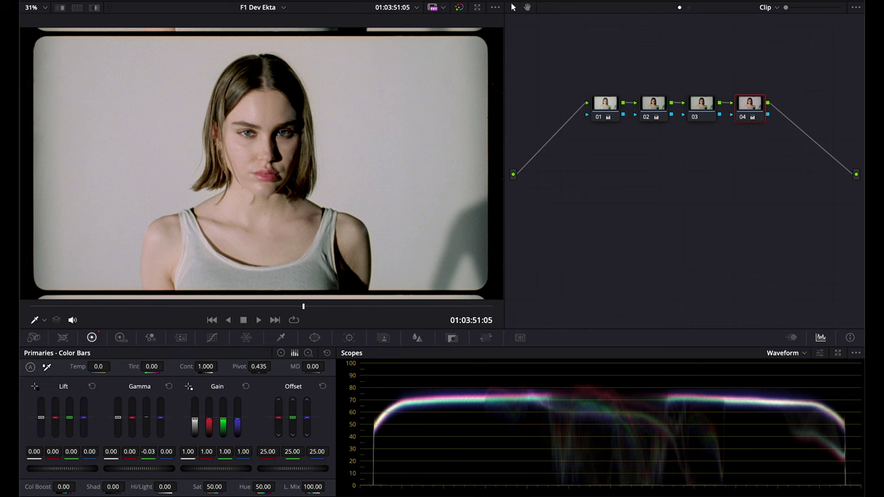
Step: Delete the redundant node 03 from the tank-top portrait's grade
key(Delete)
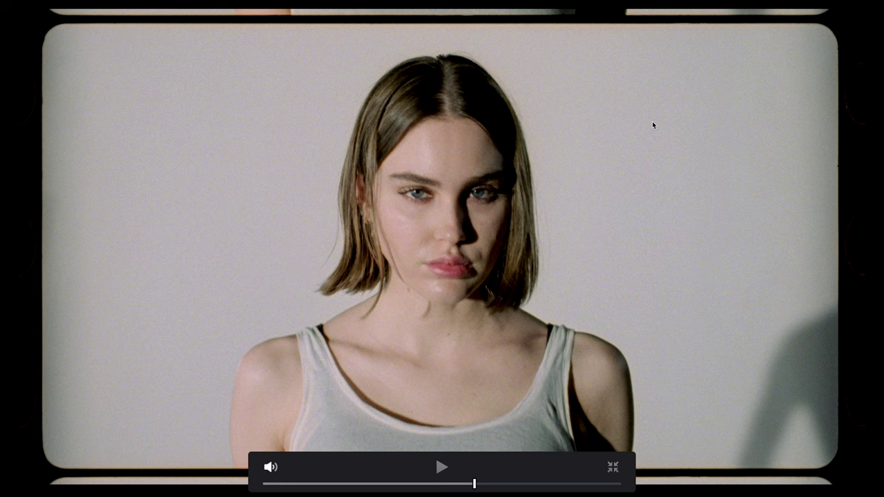
Step: Compare before and after by toggling nodes 02 and 03, then move node 03 beside node 02
click(610, 114)
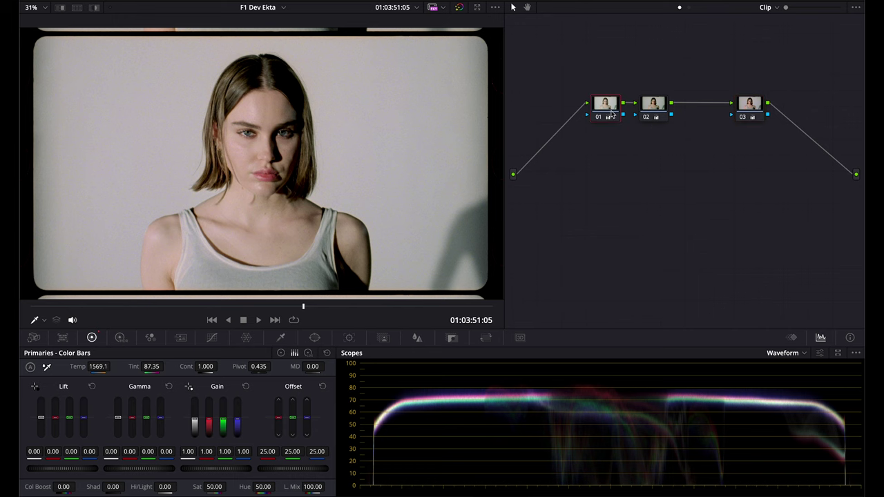
click(763, 104)
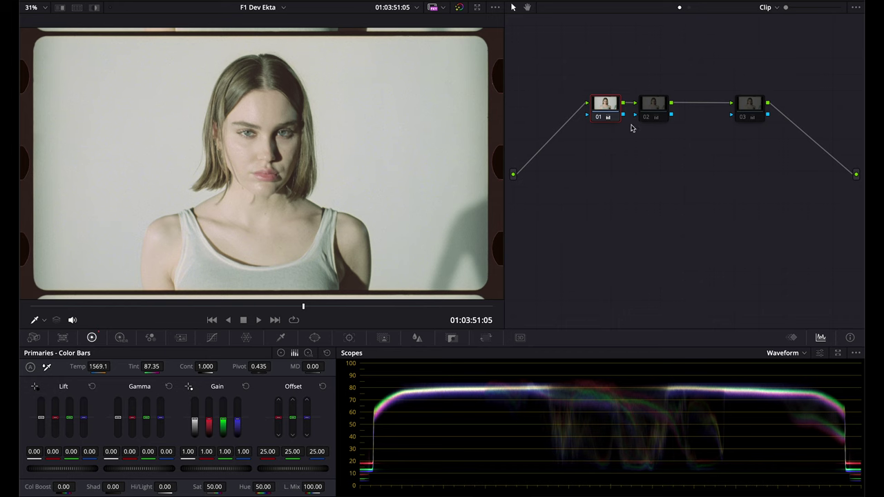
click(658, 108)
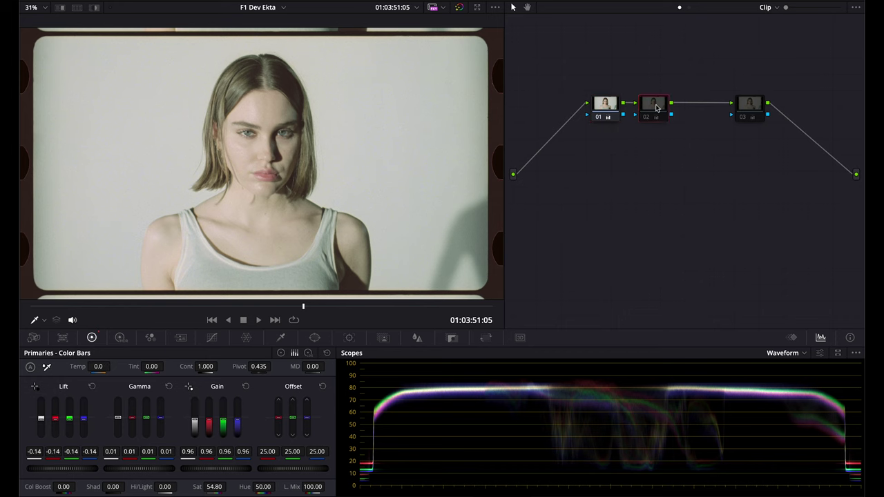
click(751, 108)
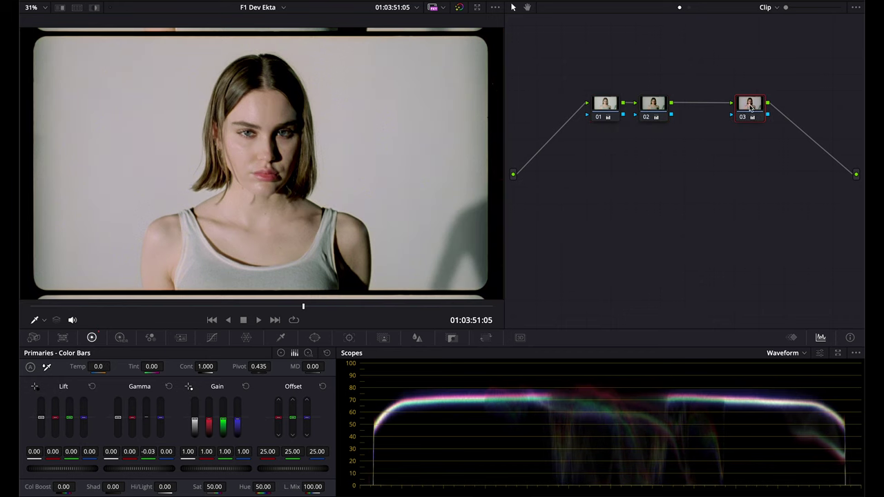
drag(750, 107, 728, 107)
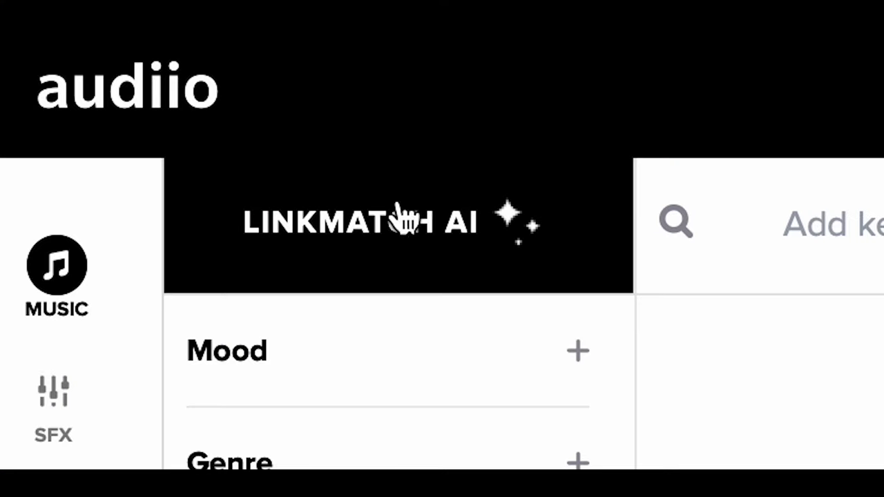
Step: Open Audiio's LinkMatch AI page and scroll through the matched artists and songs
click(404, 217)
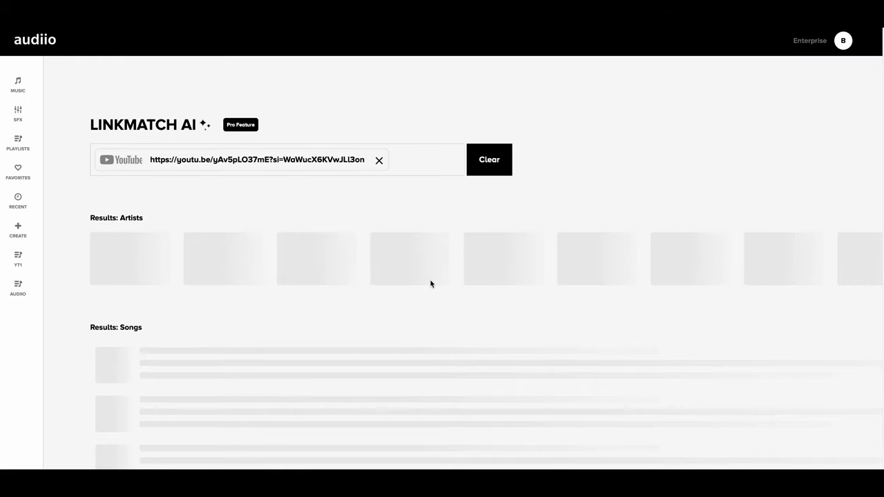
scroll(388, 419, down, 2)
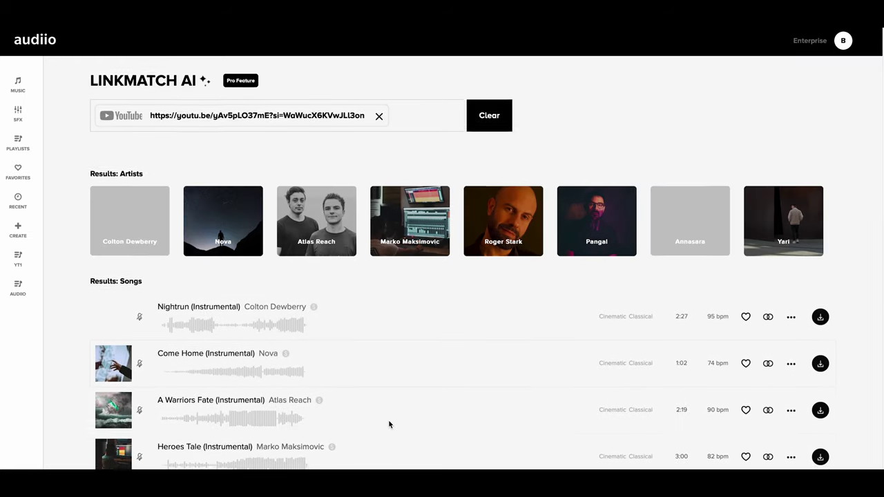
scroll(388, 421, down, 1)
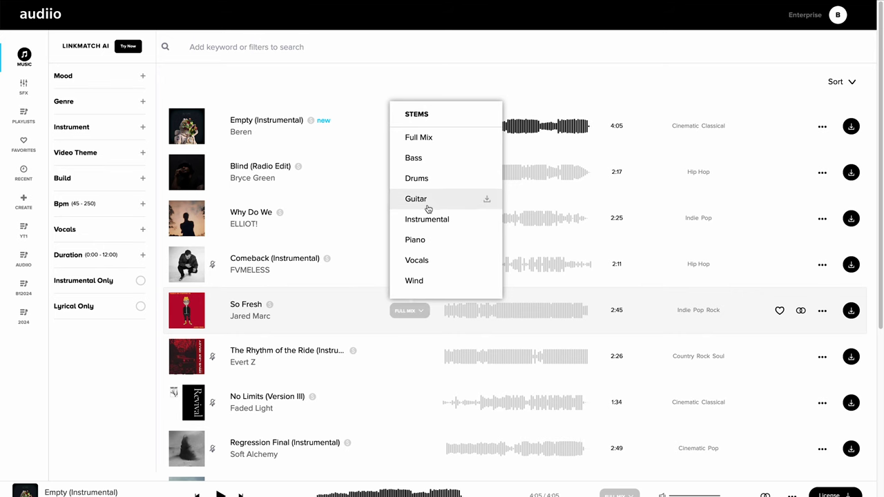
Step: Download the Guitar stem of 'So Fresh' and start the licensed song download
click(487, 201)
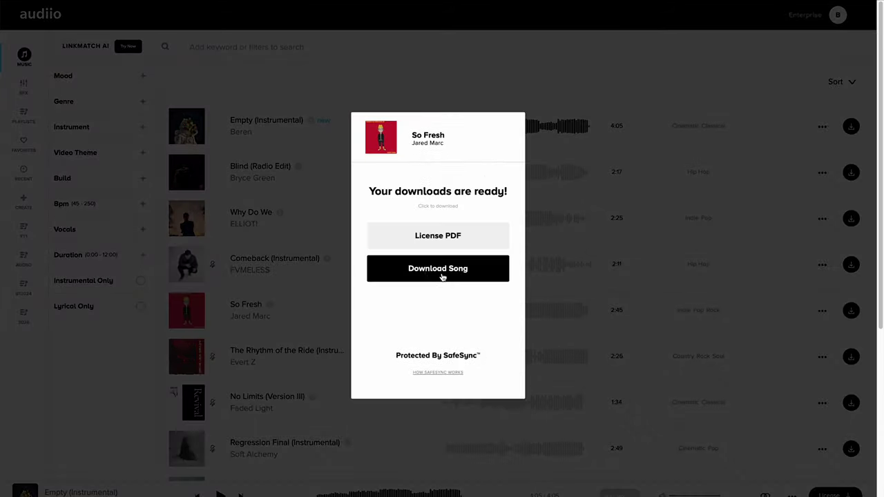
click(442, 276)
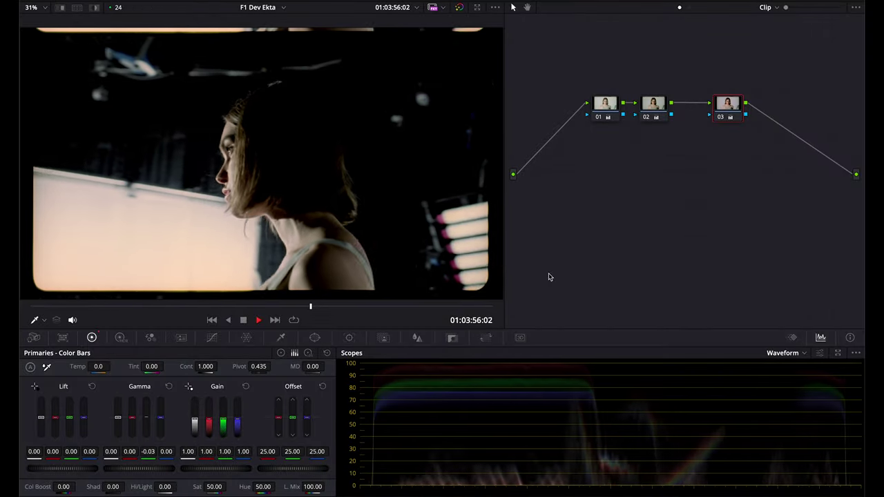
Step: Ease node 02's Lift master from -0.14 to -0.07, compare via bypass, and resume playback
key(space)
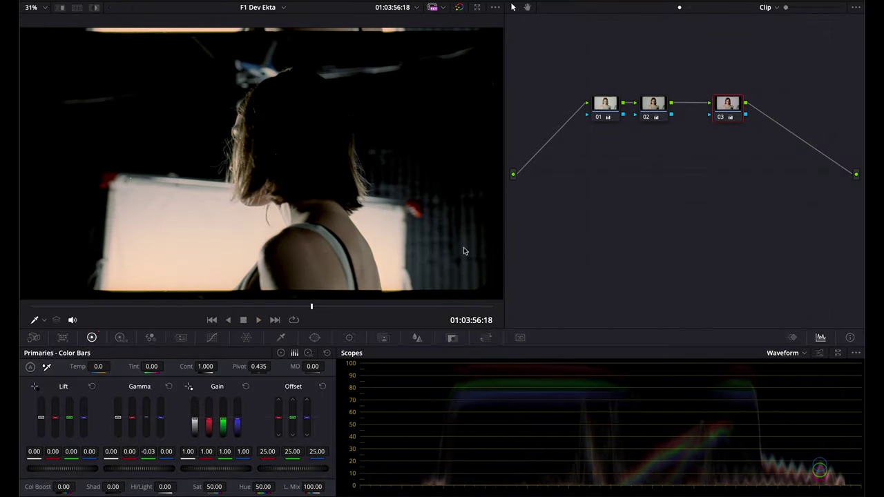
key(j)
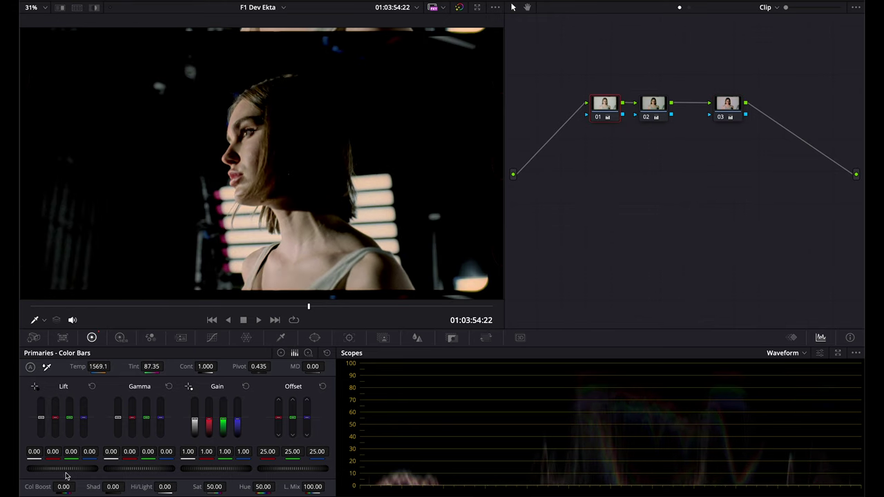
key(alt+semicolon)
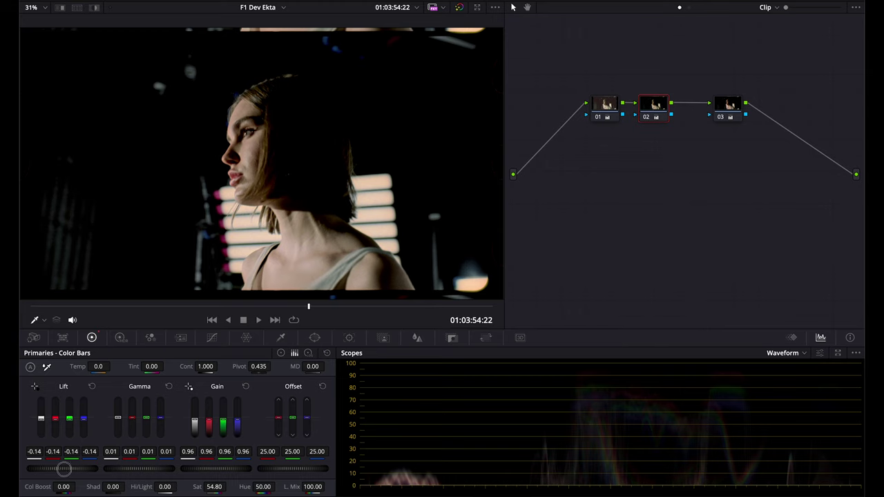
drag(63, 469, 47, 471)
key(shift+d)
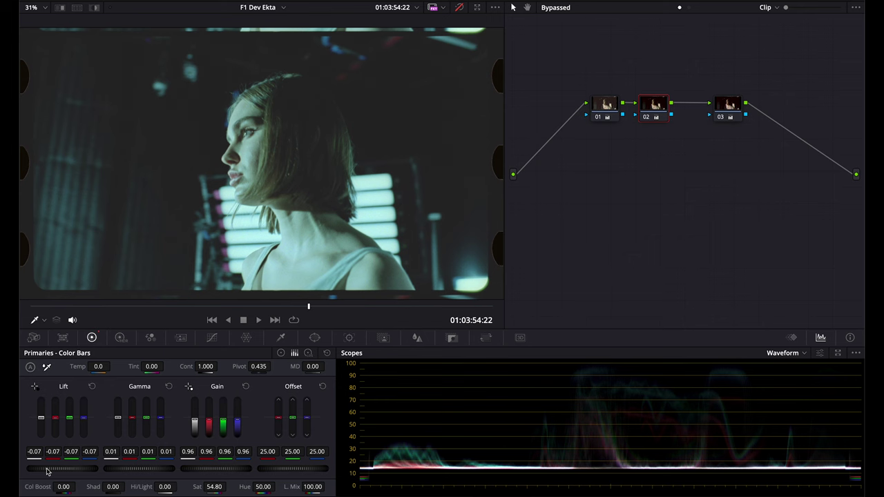
key(shift+d)
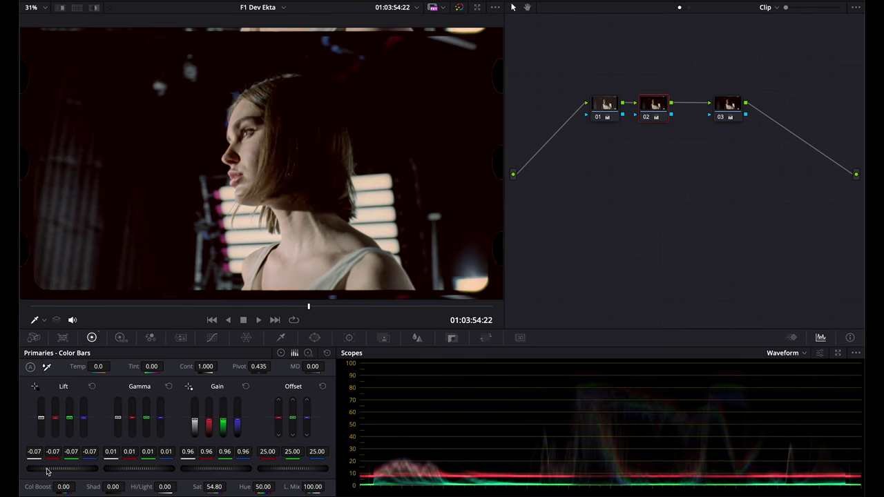
key(space)
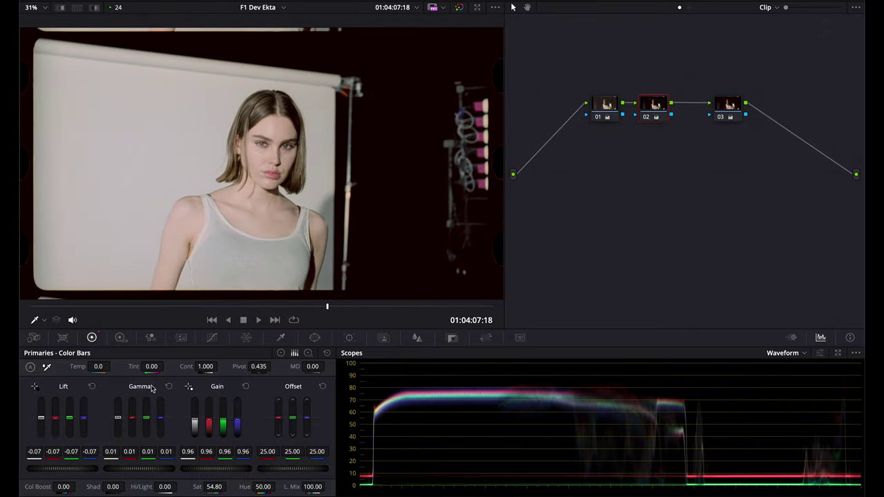
Step: On the Edit page, enlarge the studio shot in the Inspector and step onto Marker 15
key(shift+4)
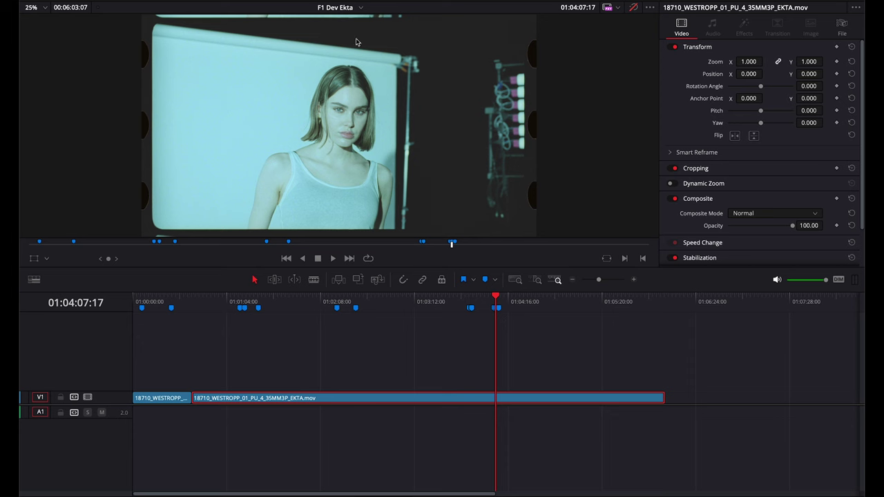
drag(754, 59, 795, 58)
key(shift+d)
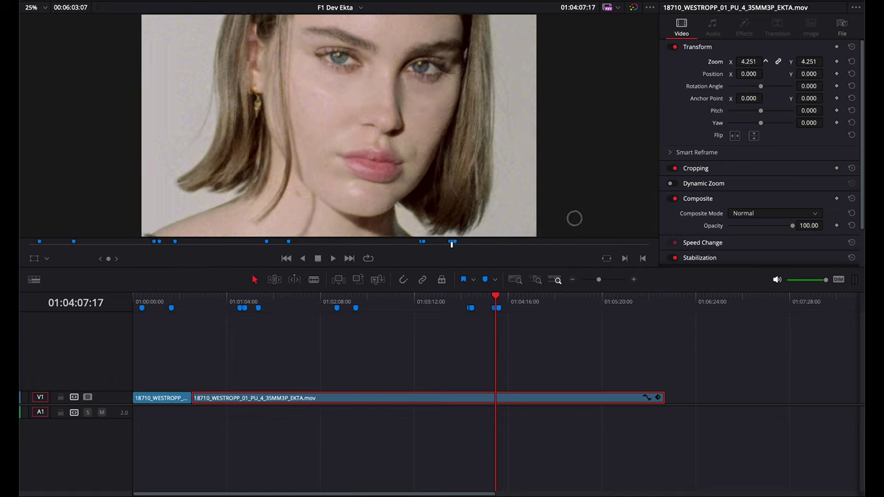
key(Right)
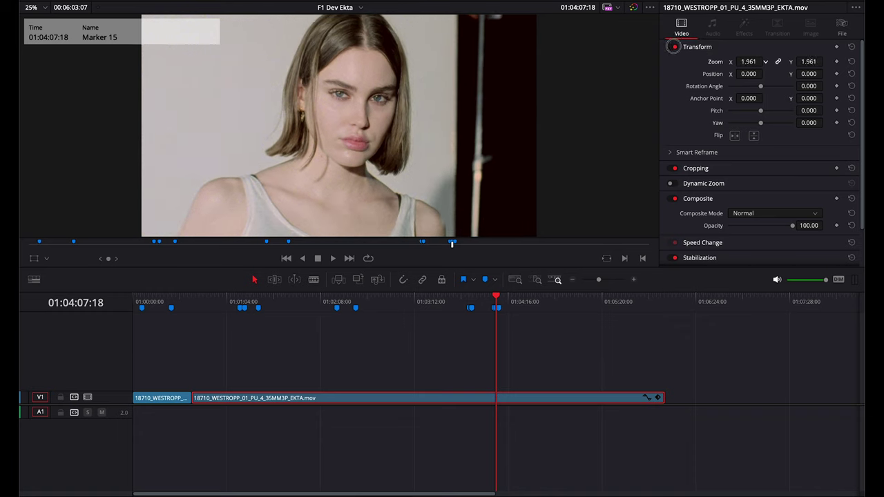
Step: Zoom in on the face to check detail, reset to full frame, then bypass all grades
mouse_move(747, 62)
mouse_down()
mouse_move(759, 62)
mouse_move(747, 60)
mouse_up()
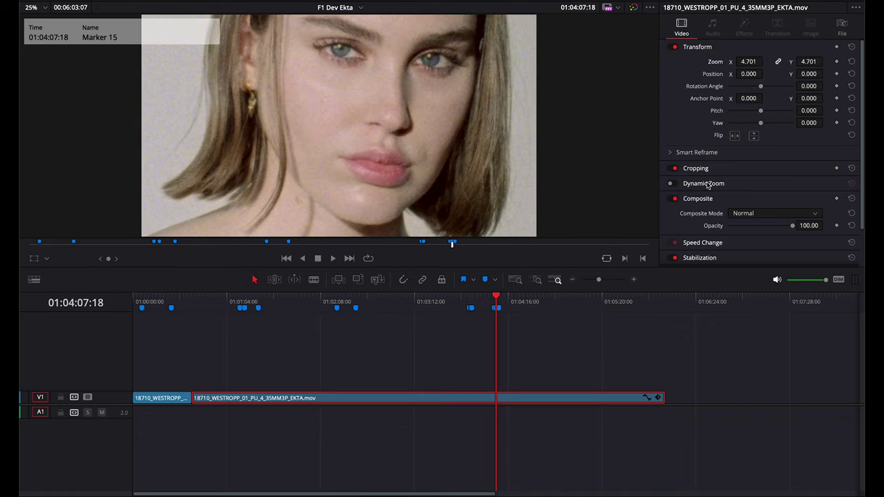
key(ctrl+z)
key(ctrl+z)
key(ctrl+z)
click(507, 487)
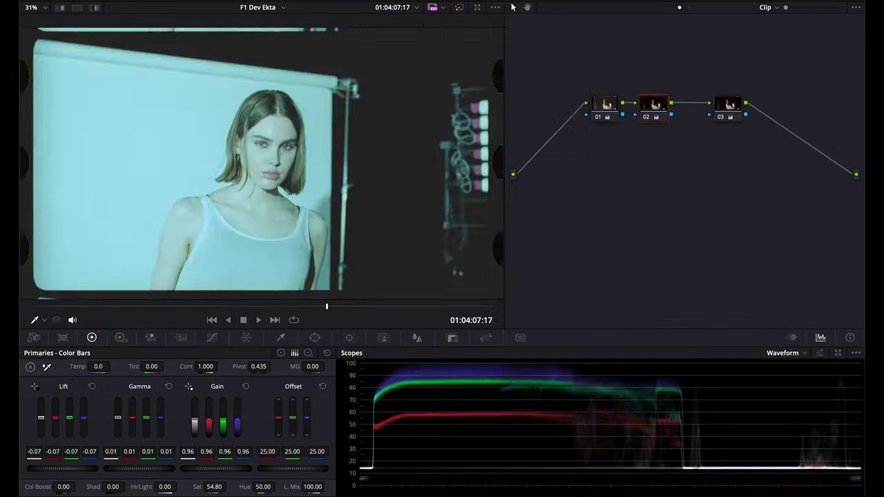
key(Right)
key(shift+d)
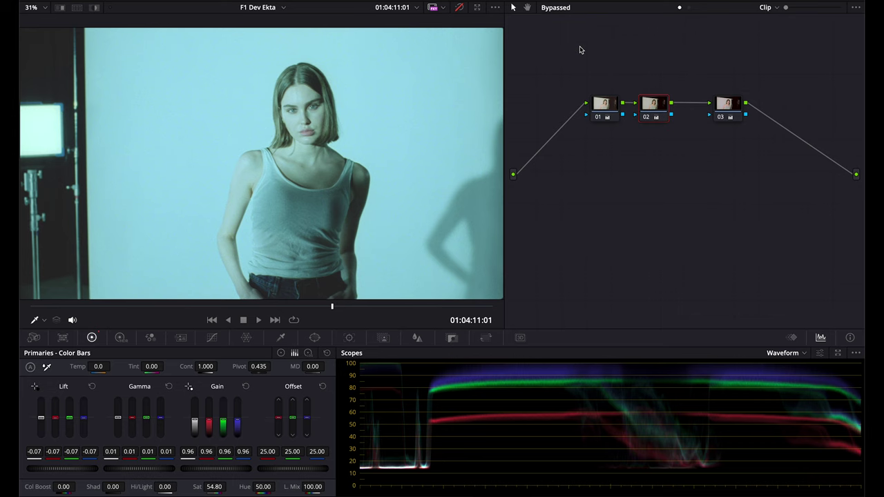
Step: Re-enable the grades with Shift+D to review the graded shots
key(shift+d)
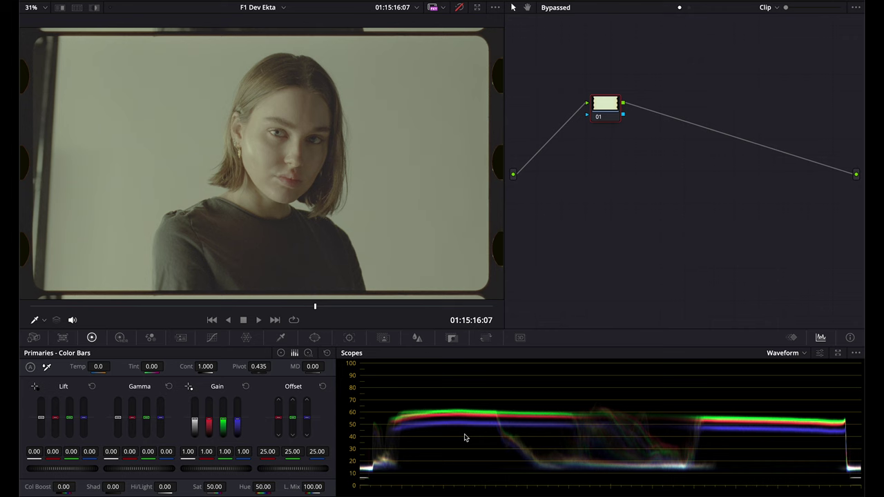
Step: White-balance the Marker 17 close-up on the grey wall (Temp -778, Tint 63.37) and add a serial node lowering lift to -0.05
key(shift+Up)
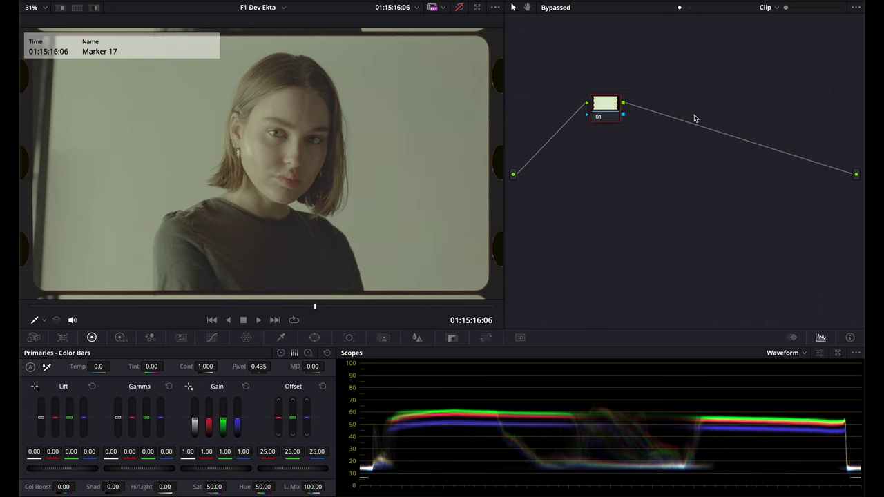
key(shift+Up)
key(shift+Up)
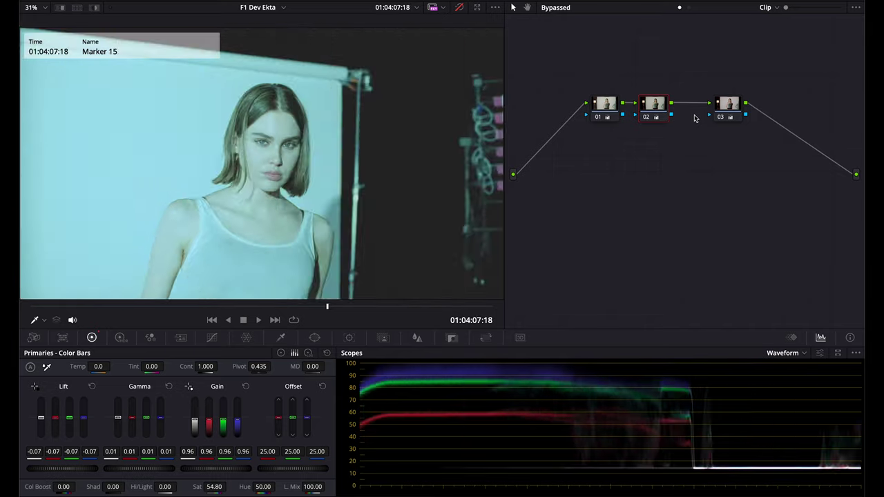
key(shift+Down)
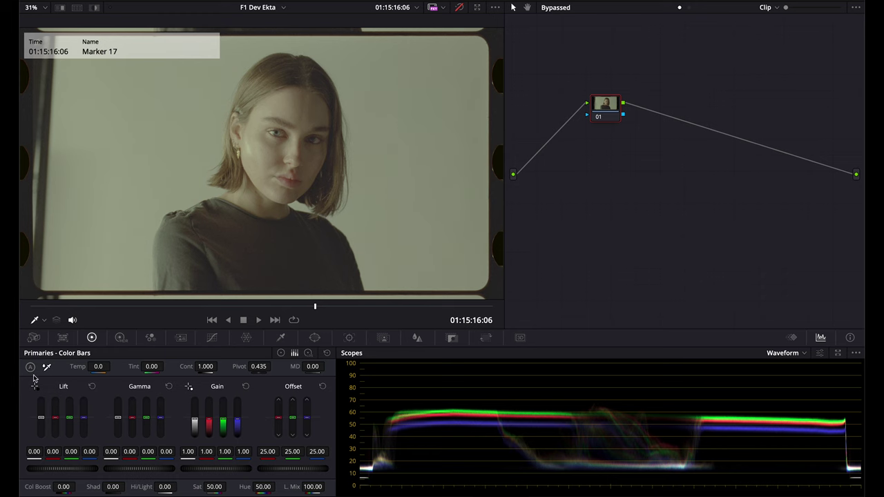
click(197, 105)
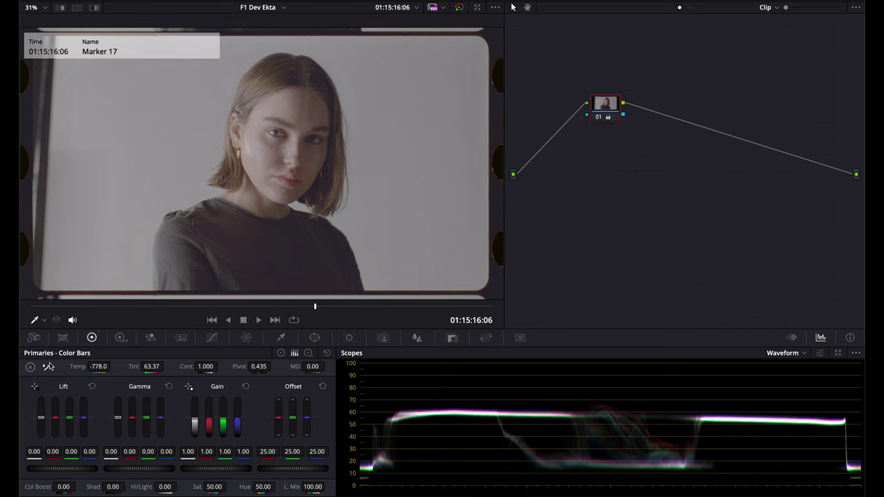
key(alt+s)
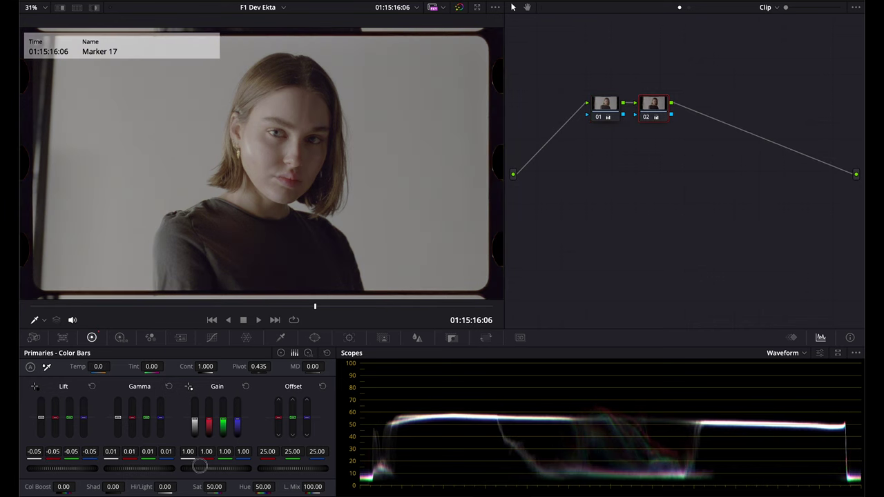